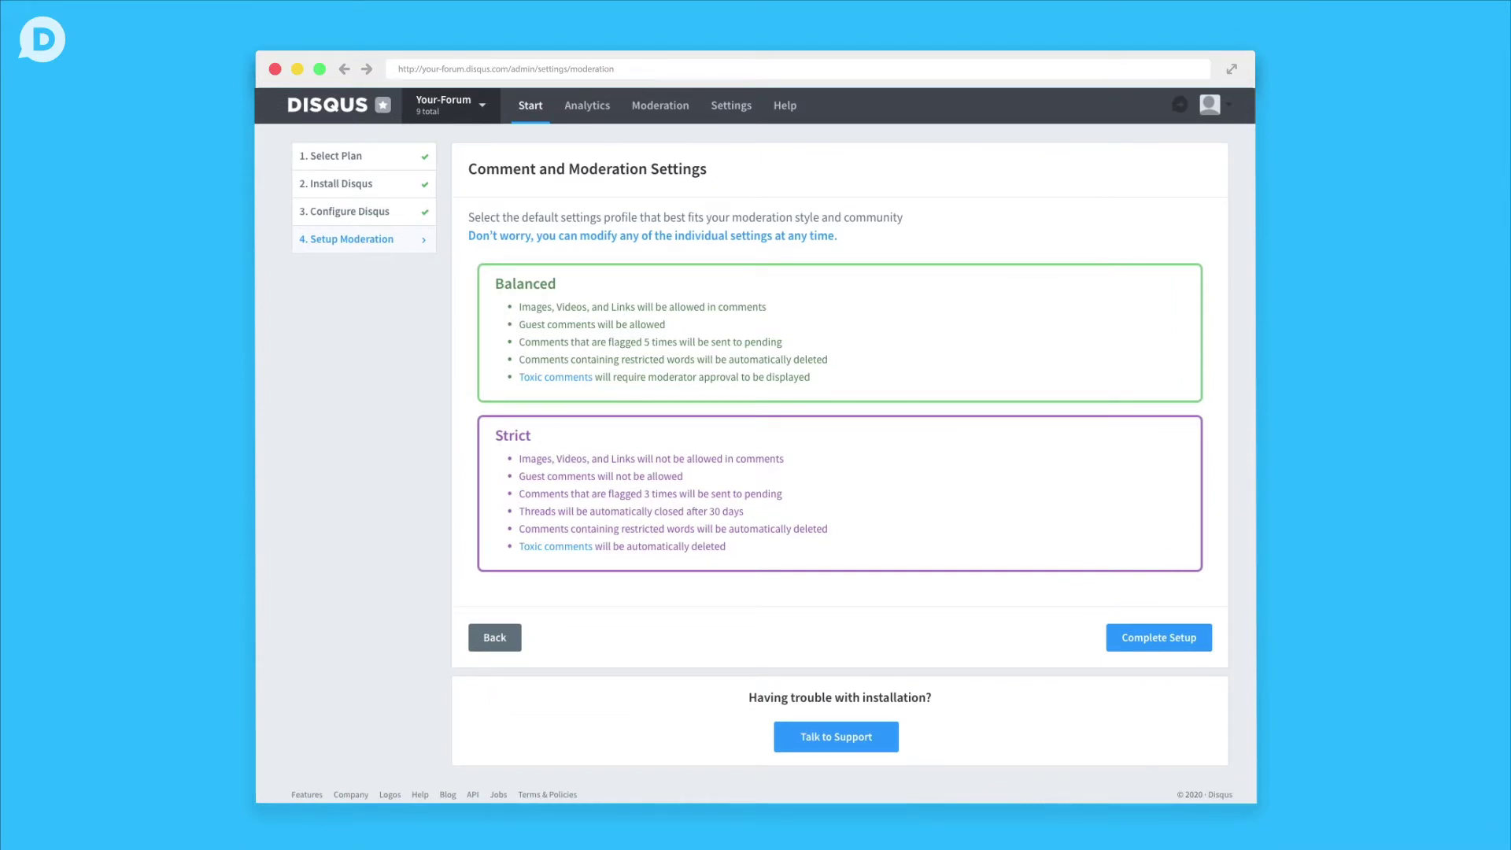
# - Pick the Strict moderation profile card, briefly trying Balanced before returning to Strict
pyautogui.click(1185, 443)
pyautogui.click(1180, 350)
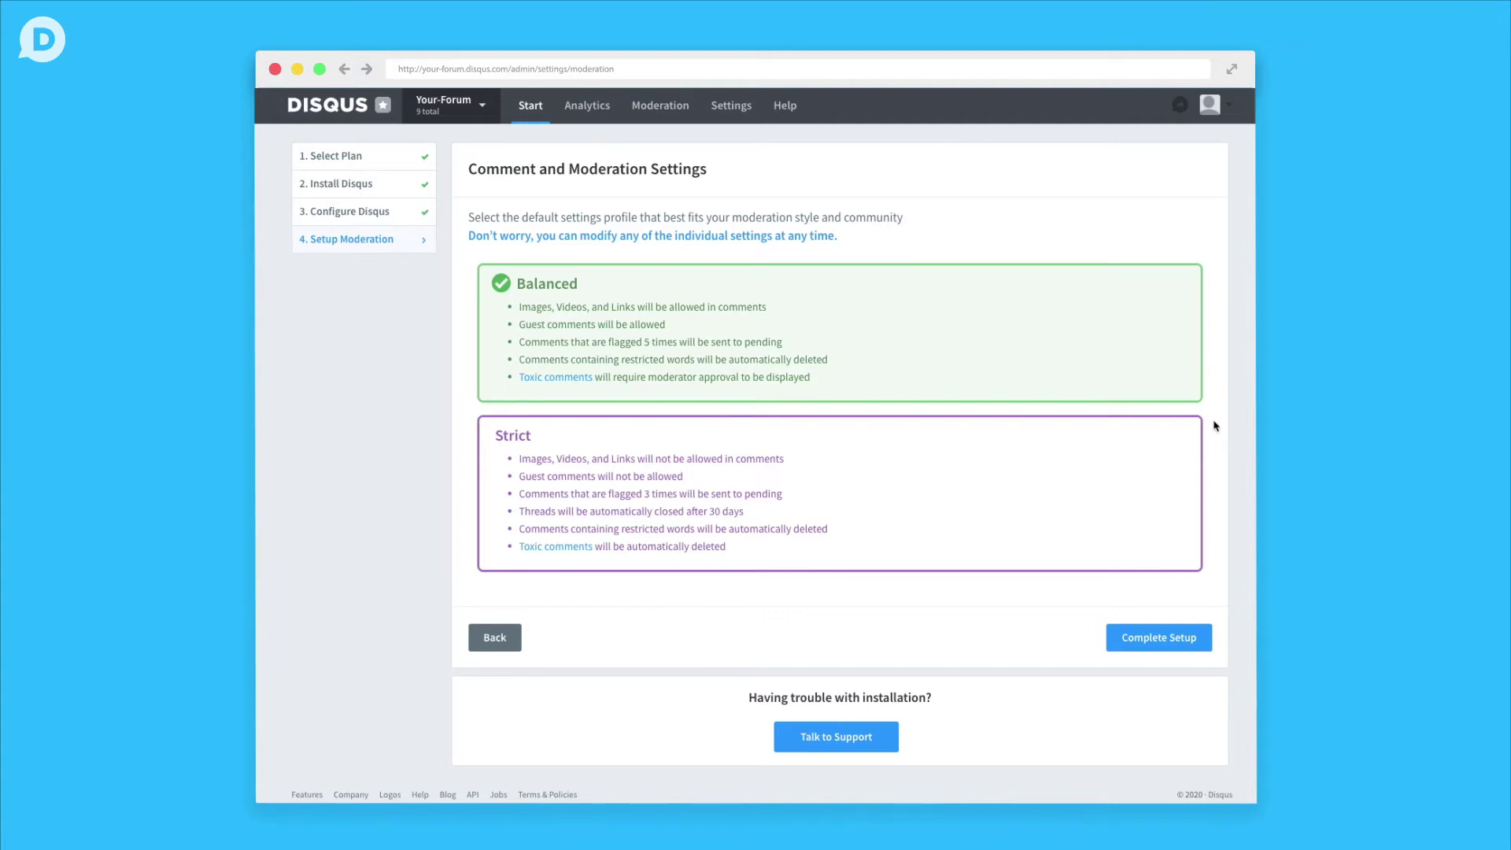
pyautogui.click(1169, 451)
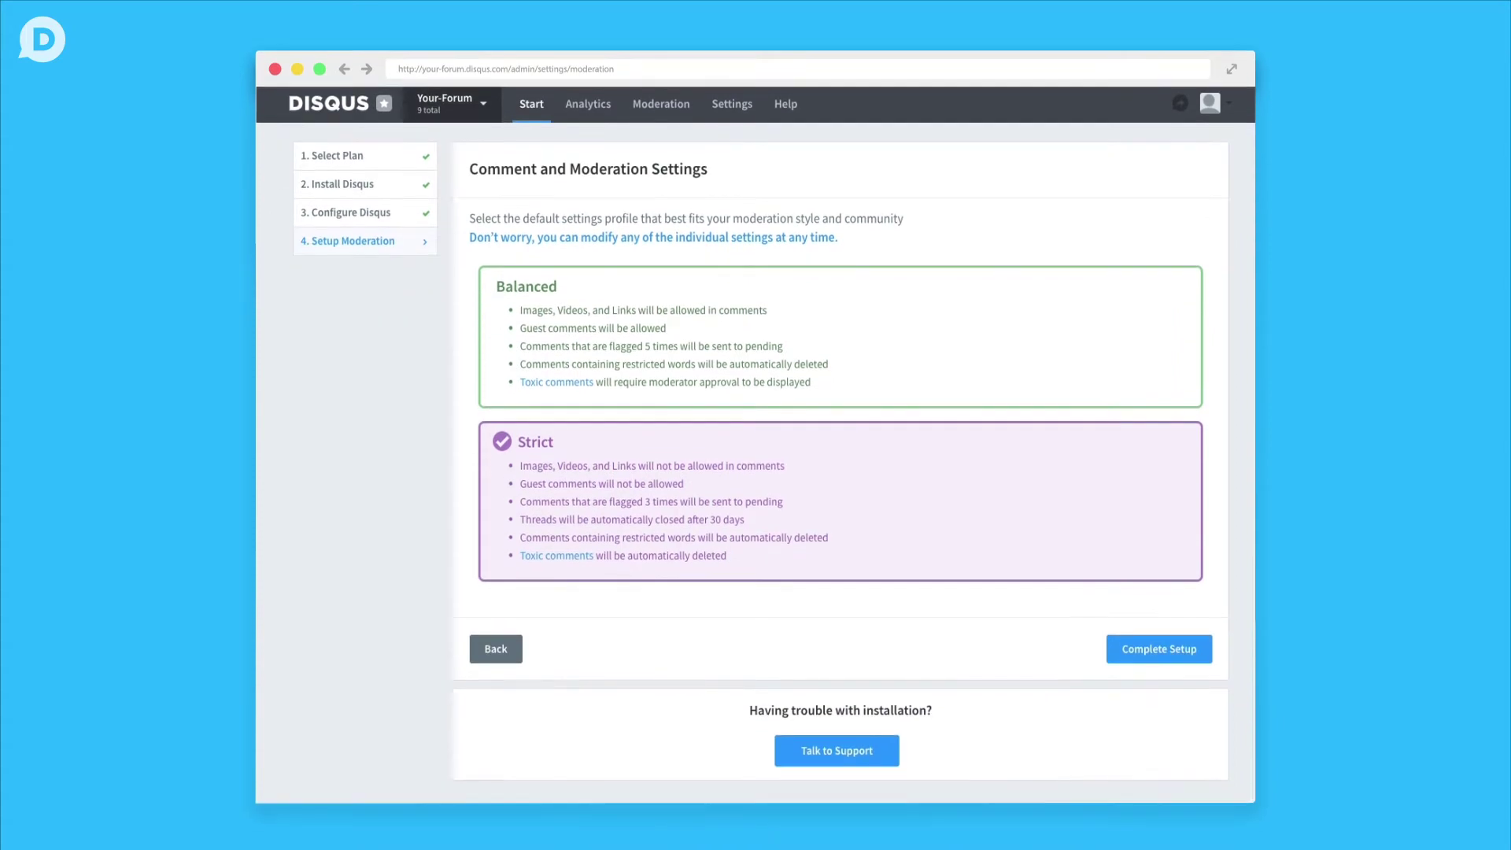
# - Go to the site's Settings > Moderation page and expand the moderation profile cards
pyautogui.click(757, 115)
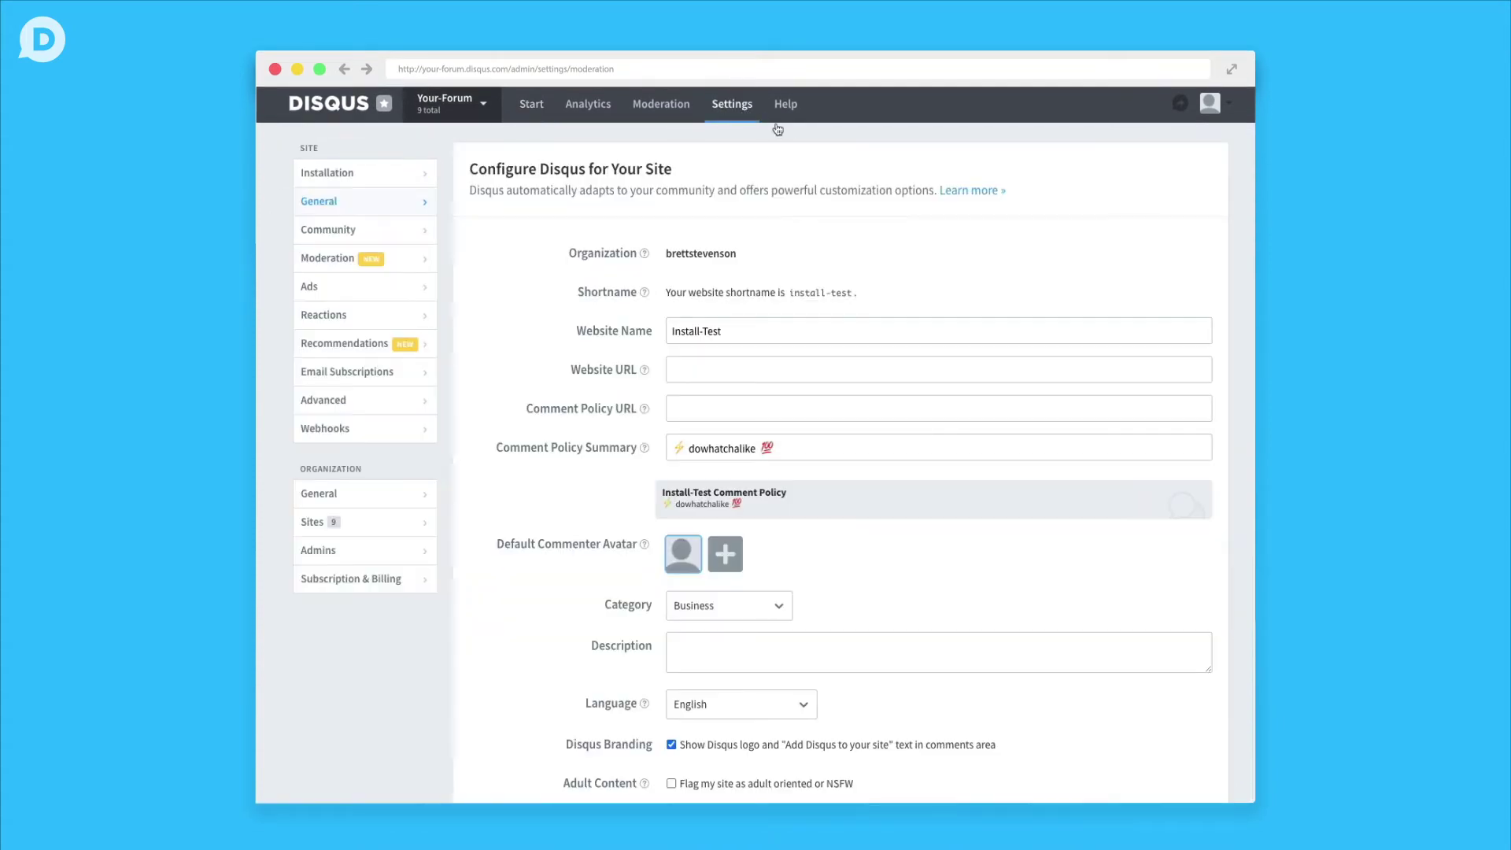
pyautogui.click(394, 268)
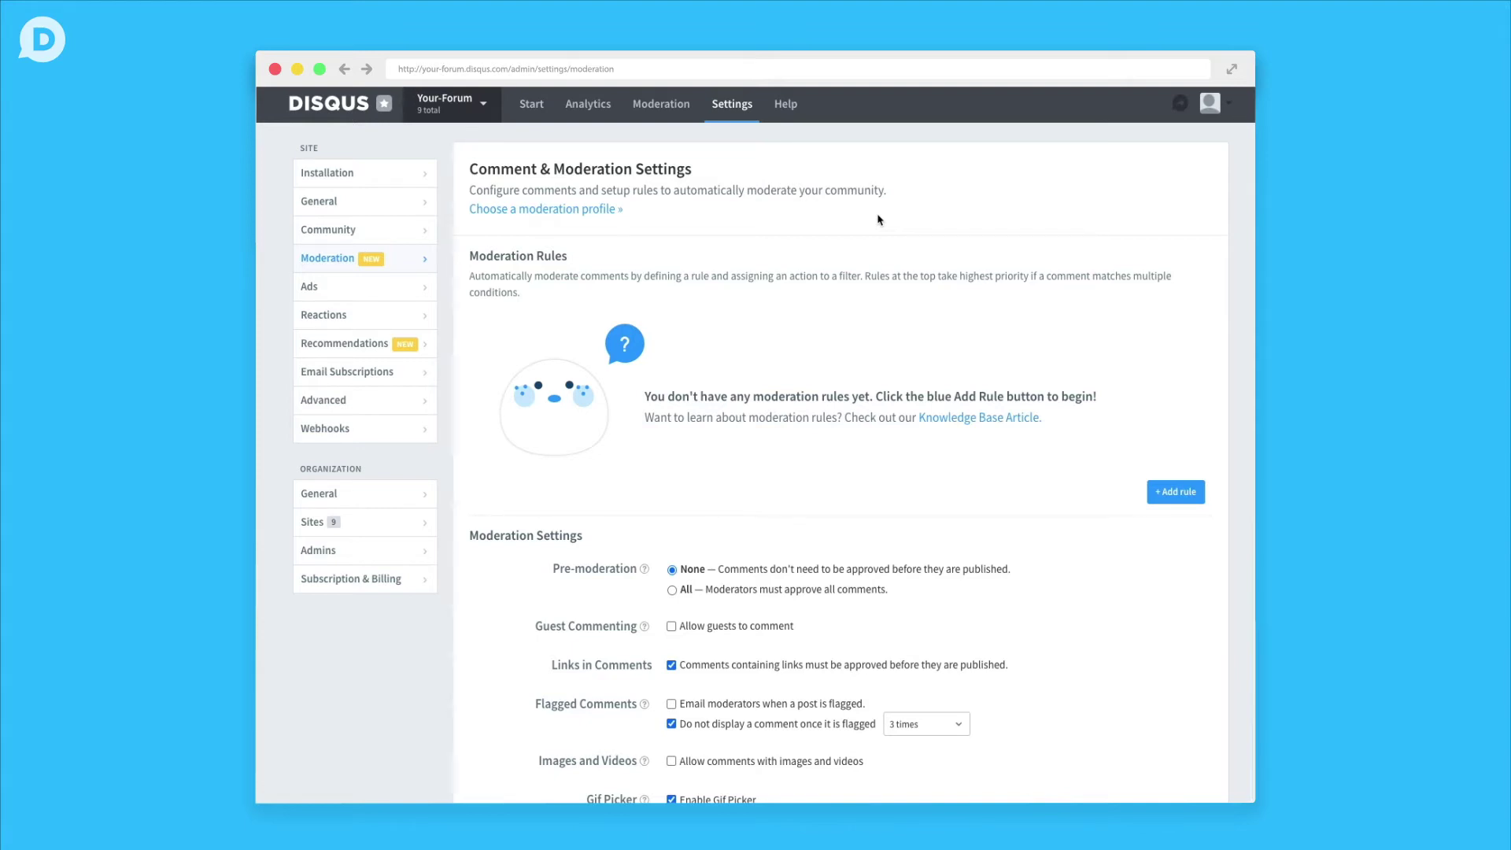
pyautogui.click(614, 210)
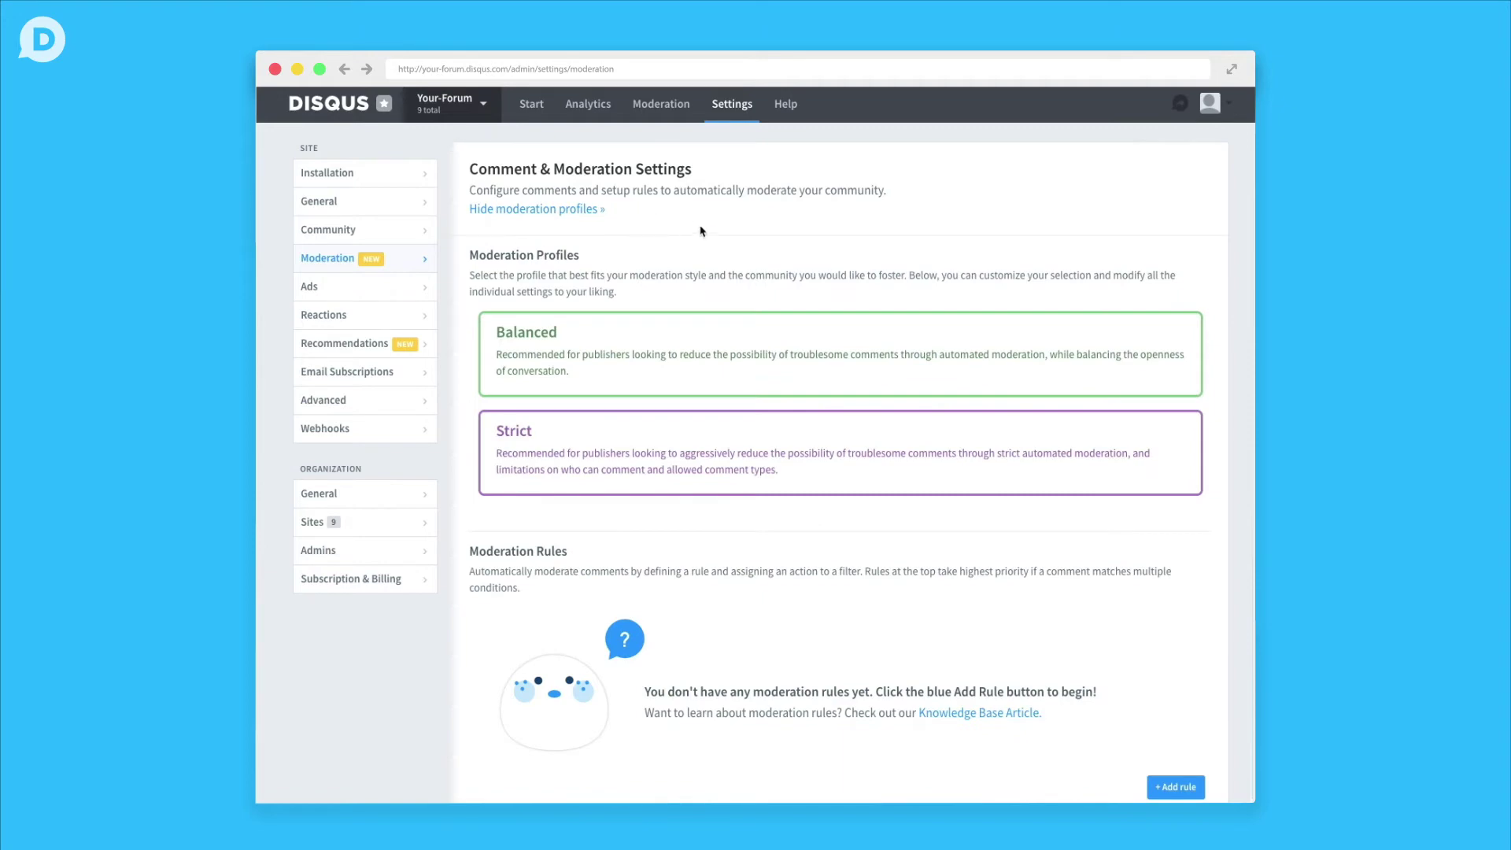
pyautogui.click(594, 211)
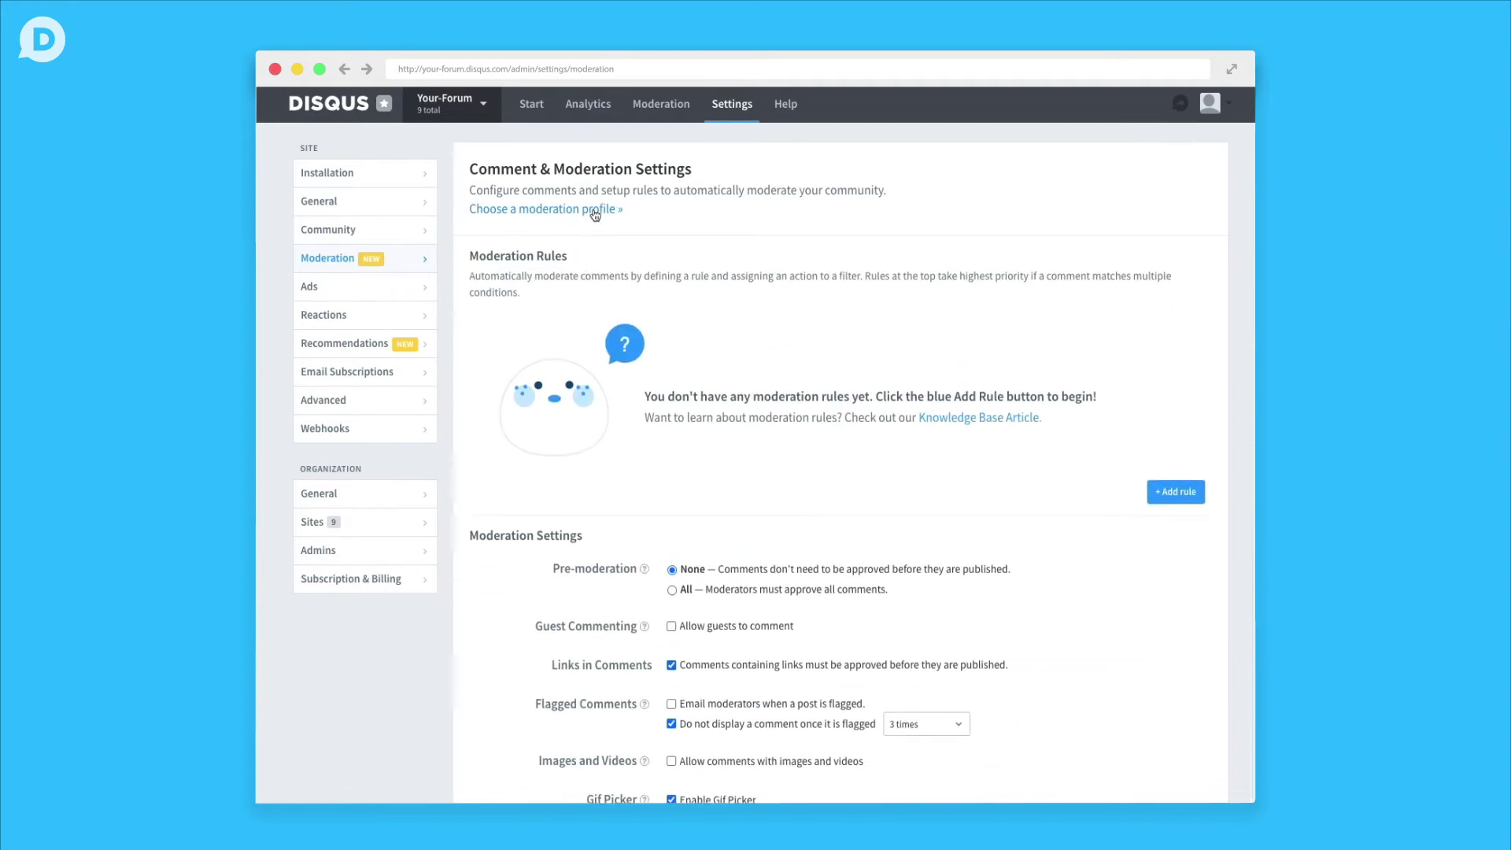
pyautogui.click(595, 211)
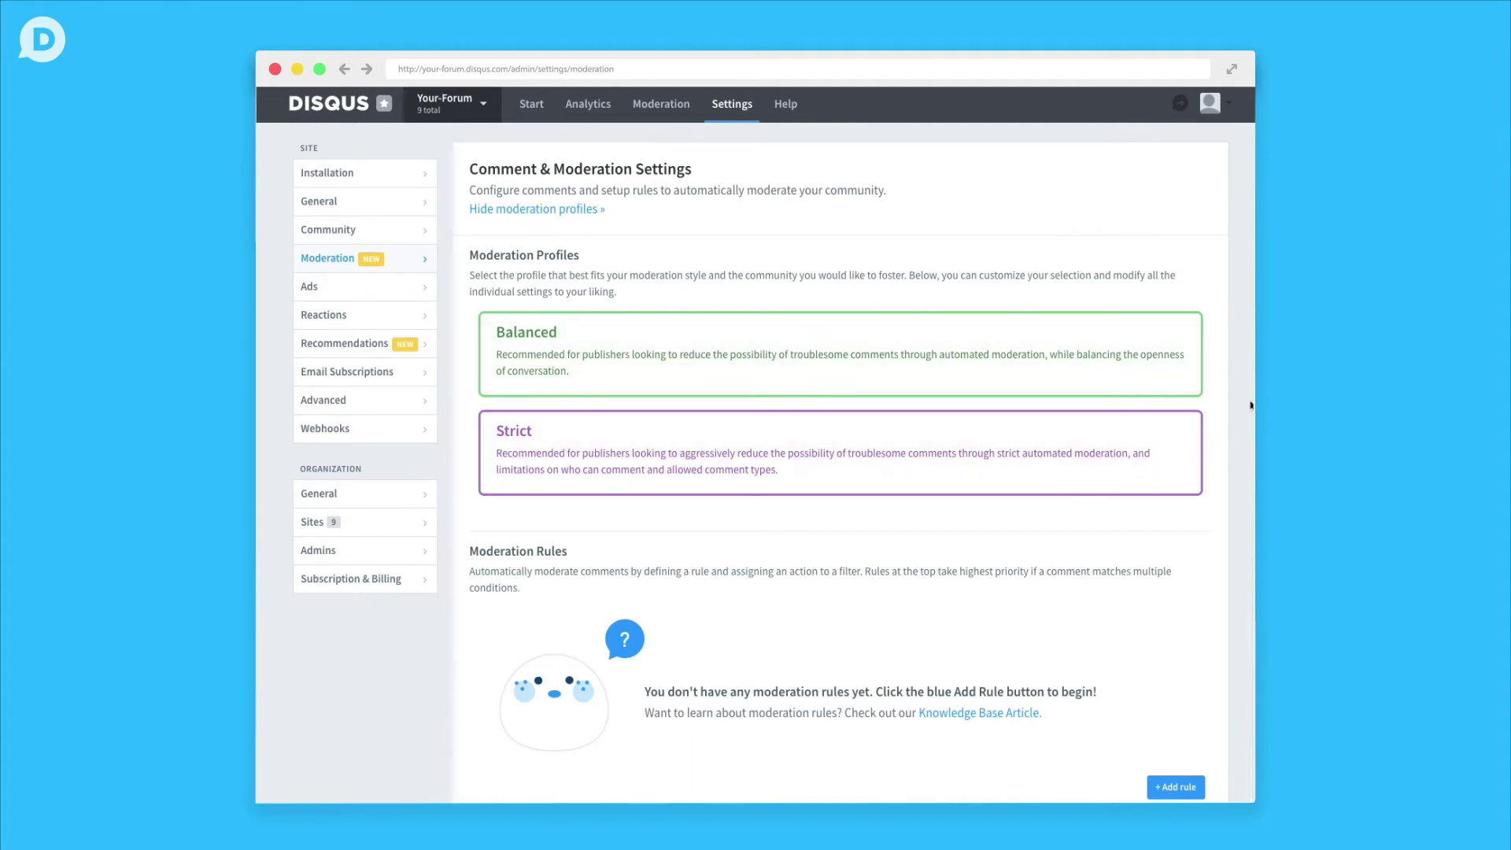
pyautogui.scroll(-3, 1251, 404)
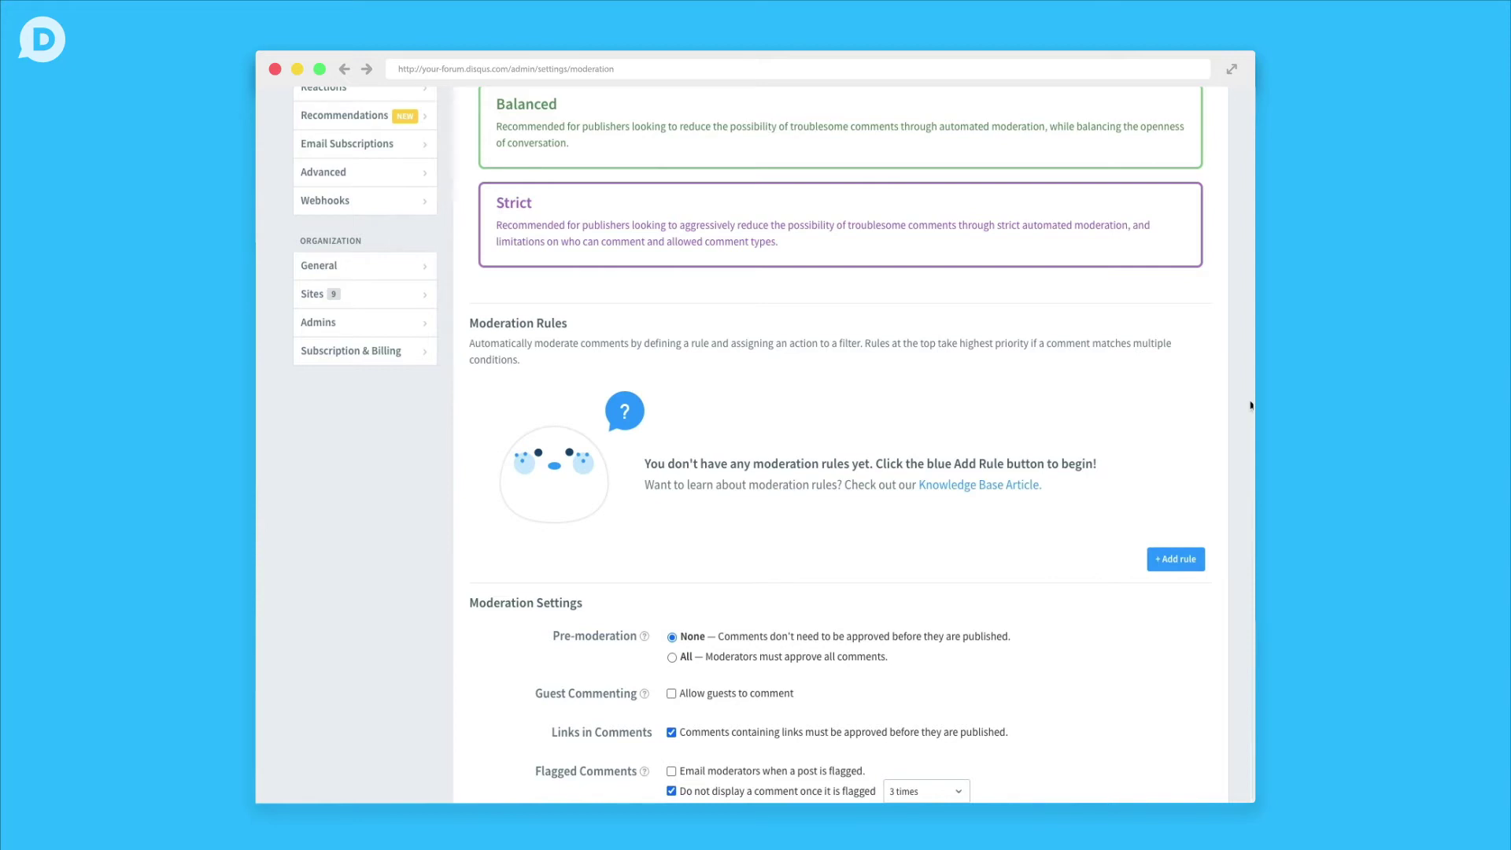
pyautogui.scroll(-1, 1251, 405)
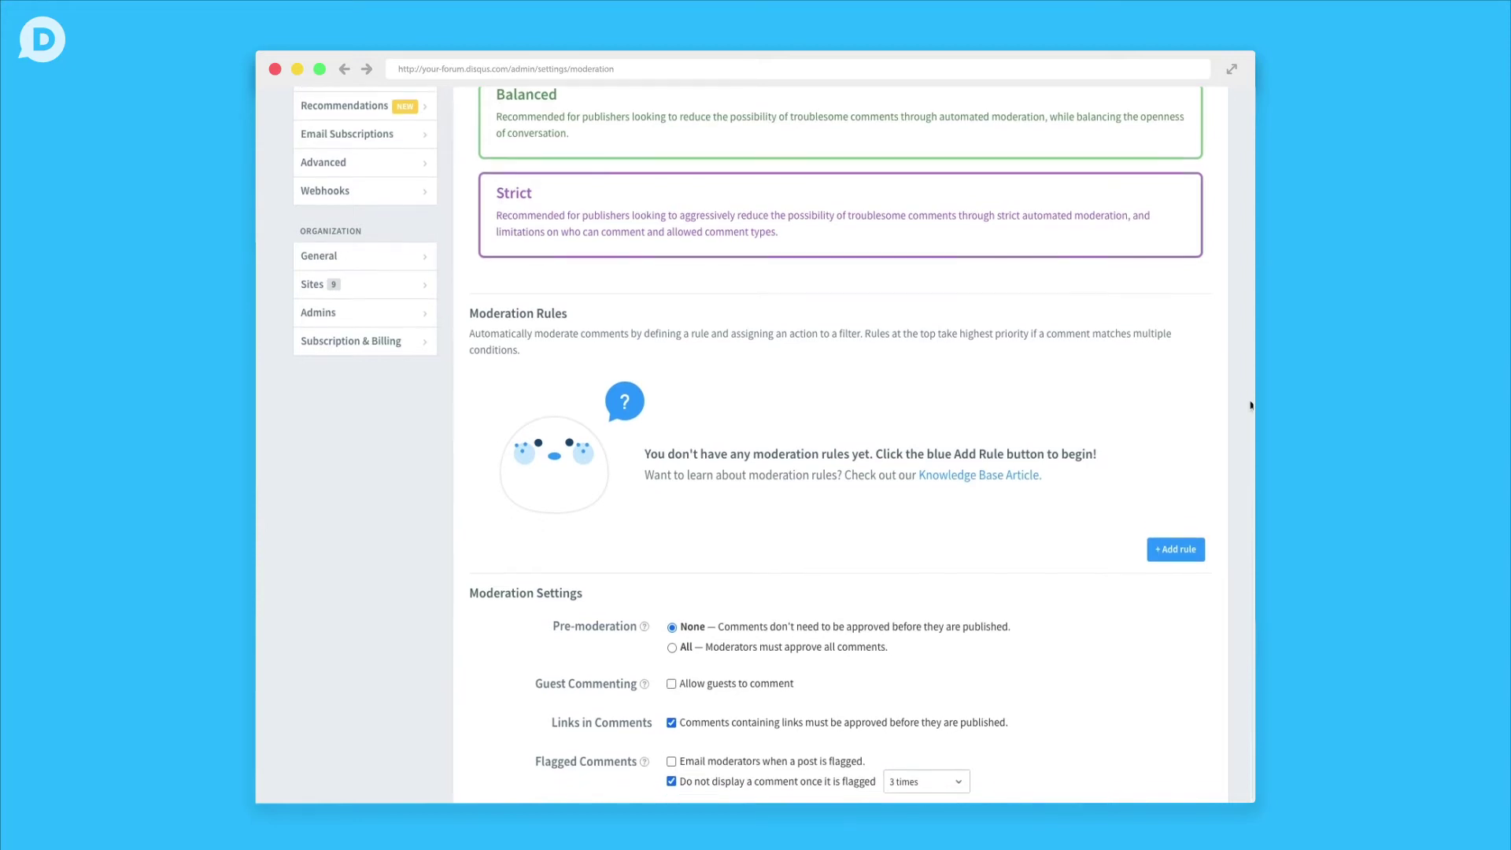
# - Add a comment rule filtering on 'has Restricted word' with the action Delete
pyautogui.click(1197, 551)
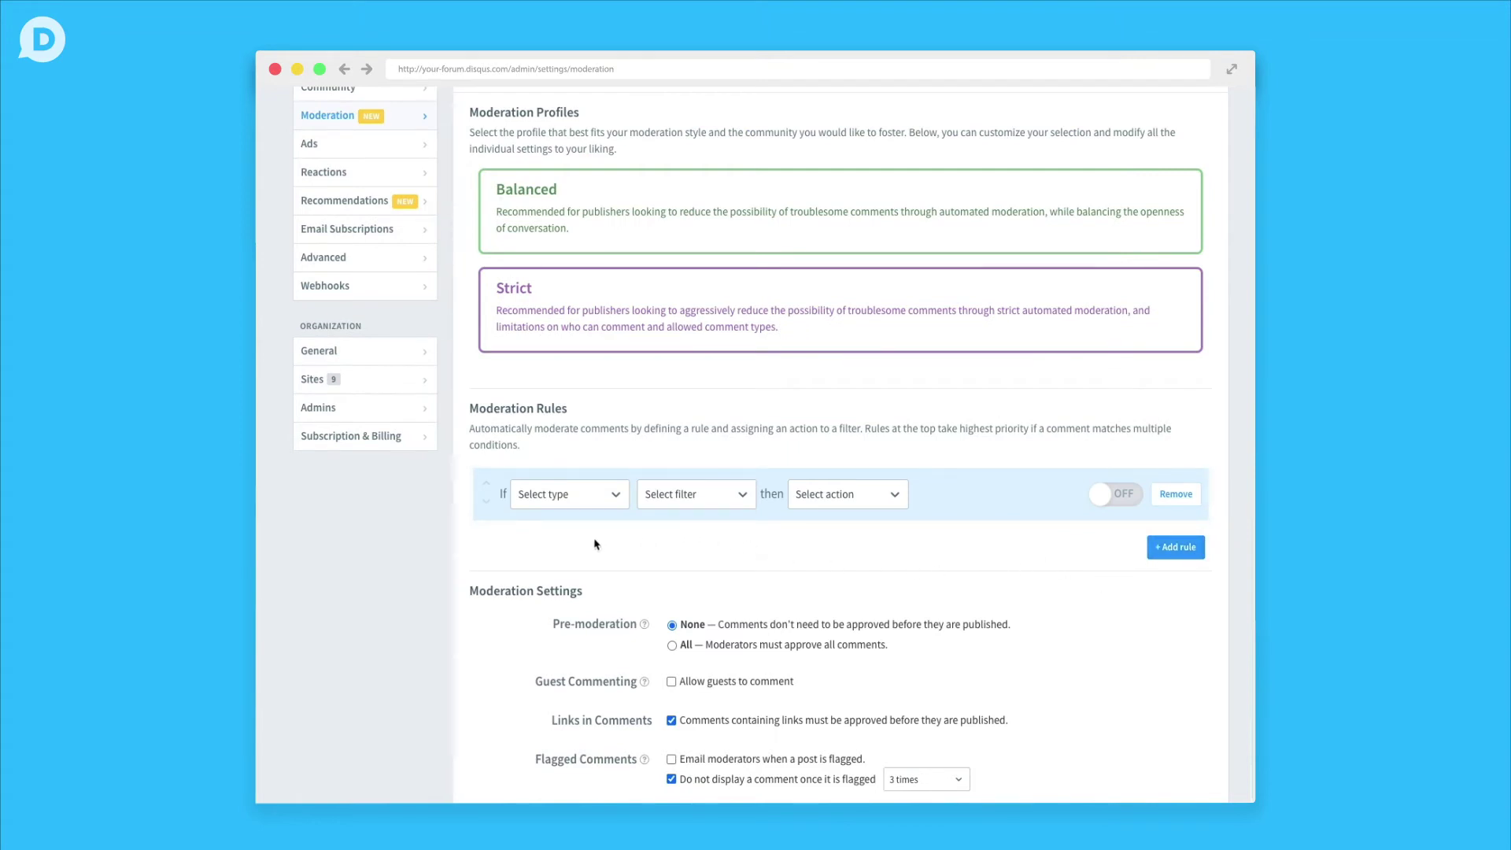
pyautogui.click(597, 503)
pyautogui.click(592, 583)
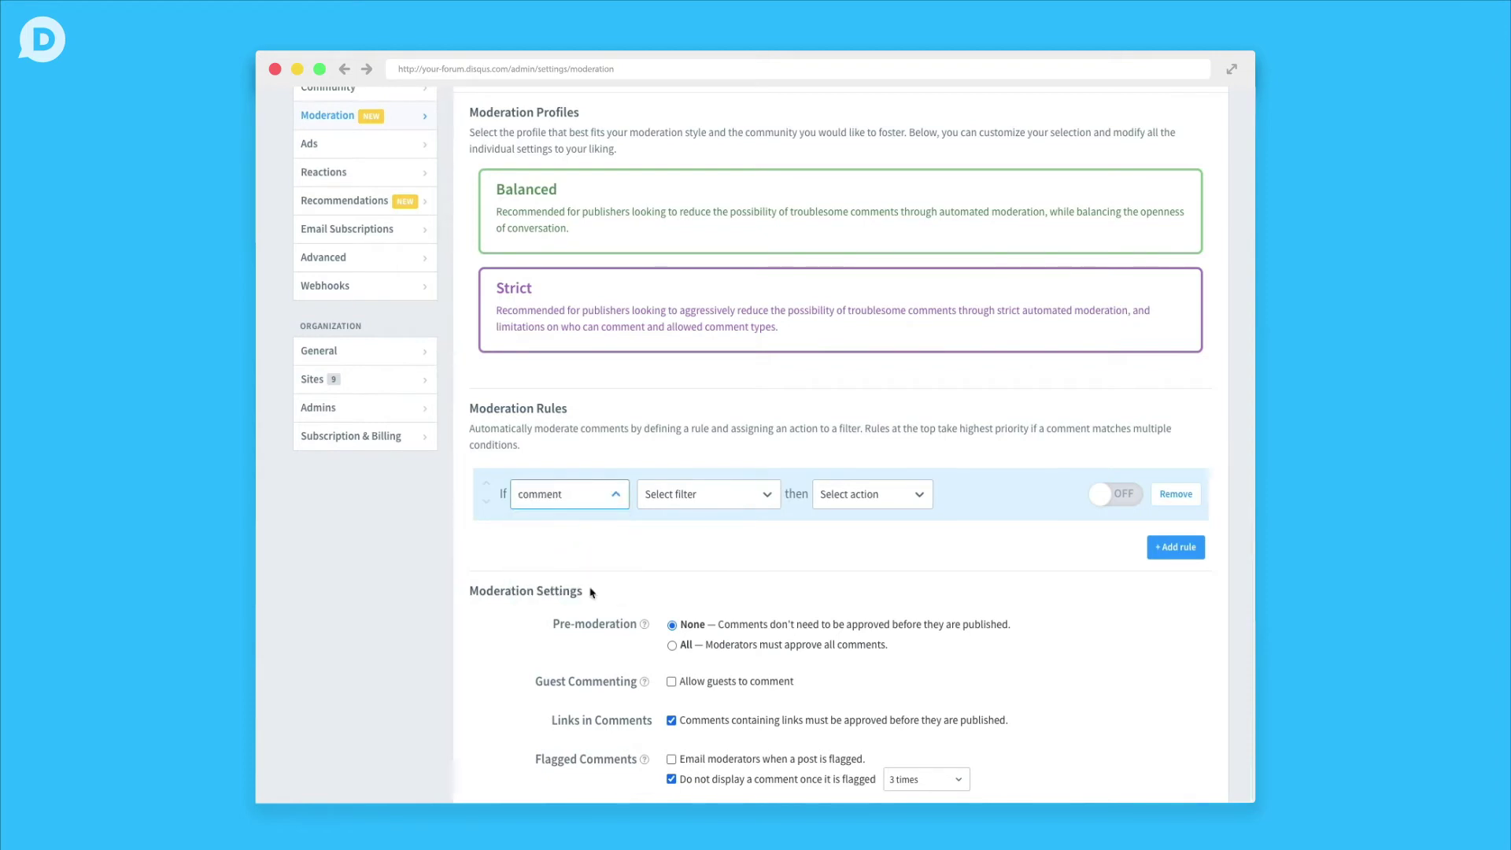
pyautogui.click(684, 498)
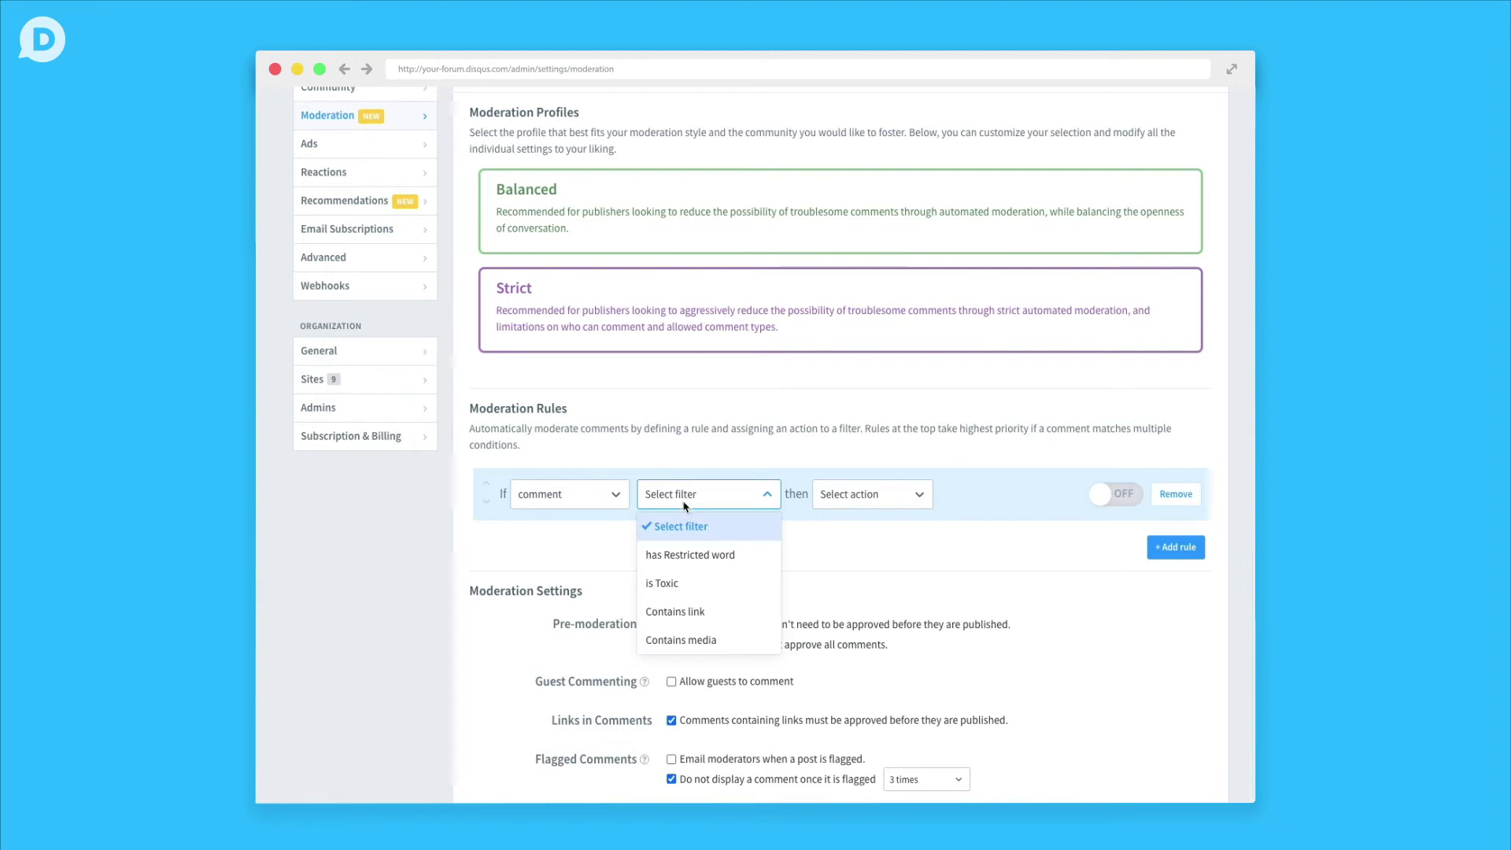
pyautogui.click(685, 557)
pyautogui.click(835, 496)
pyautogui.click(835, 584)
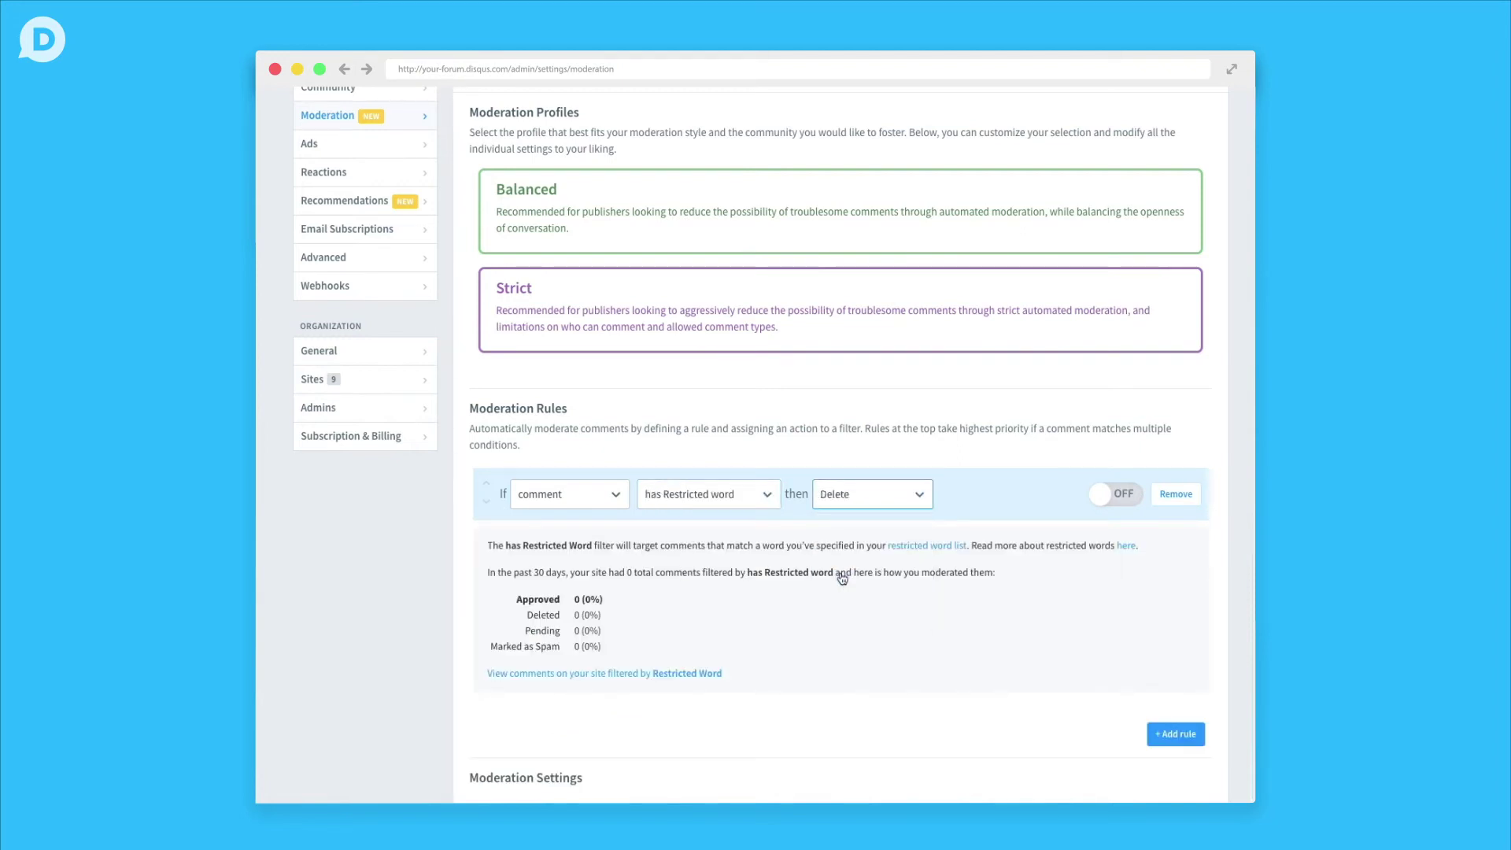
# - Switch the restricted-word rule ON and collapse its details
pyautogui.click(1101, 500)
pyautogui.click(1128, 498)
pyautogui.click(1110, 501)
pyautogui.scroll(-2, 1160, 528)
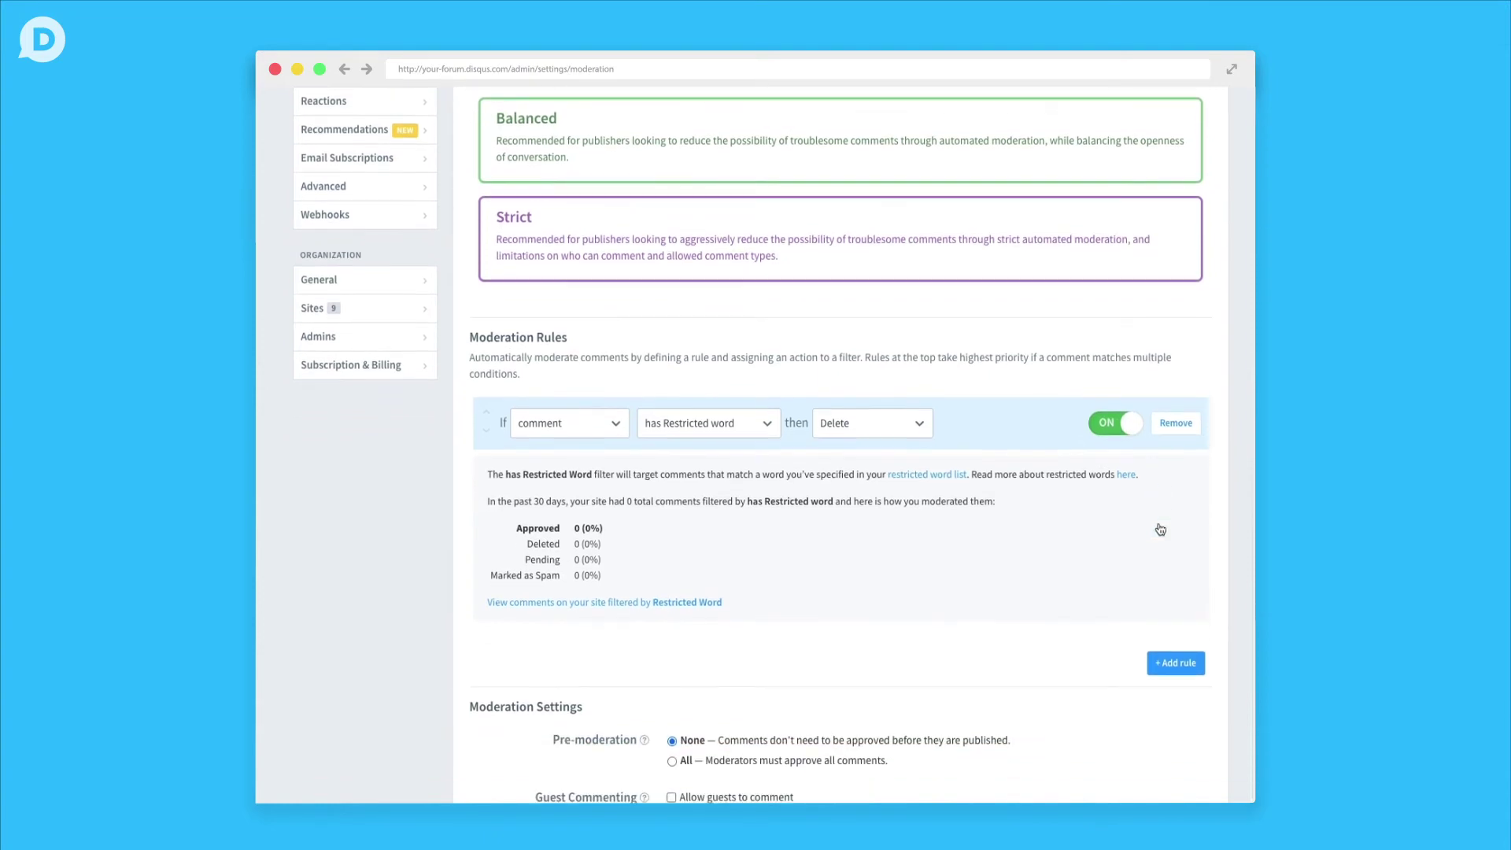
pyautogui.click(1068, 440)
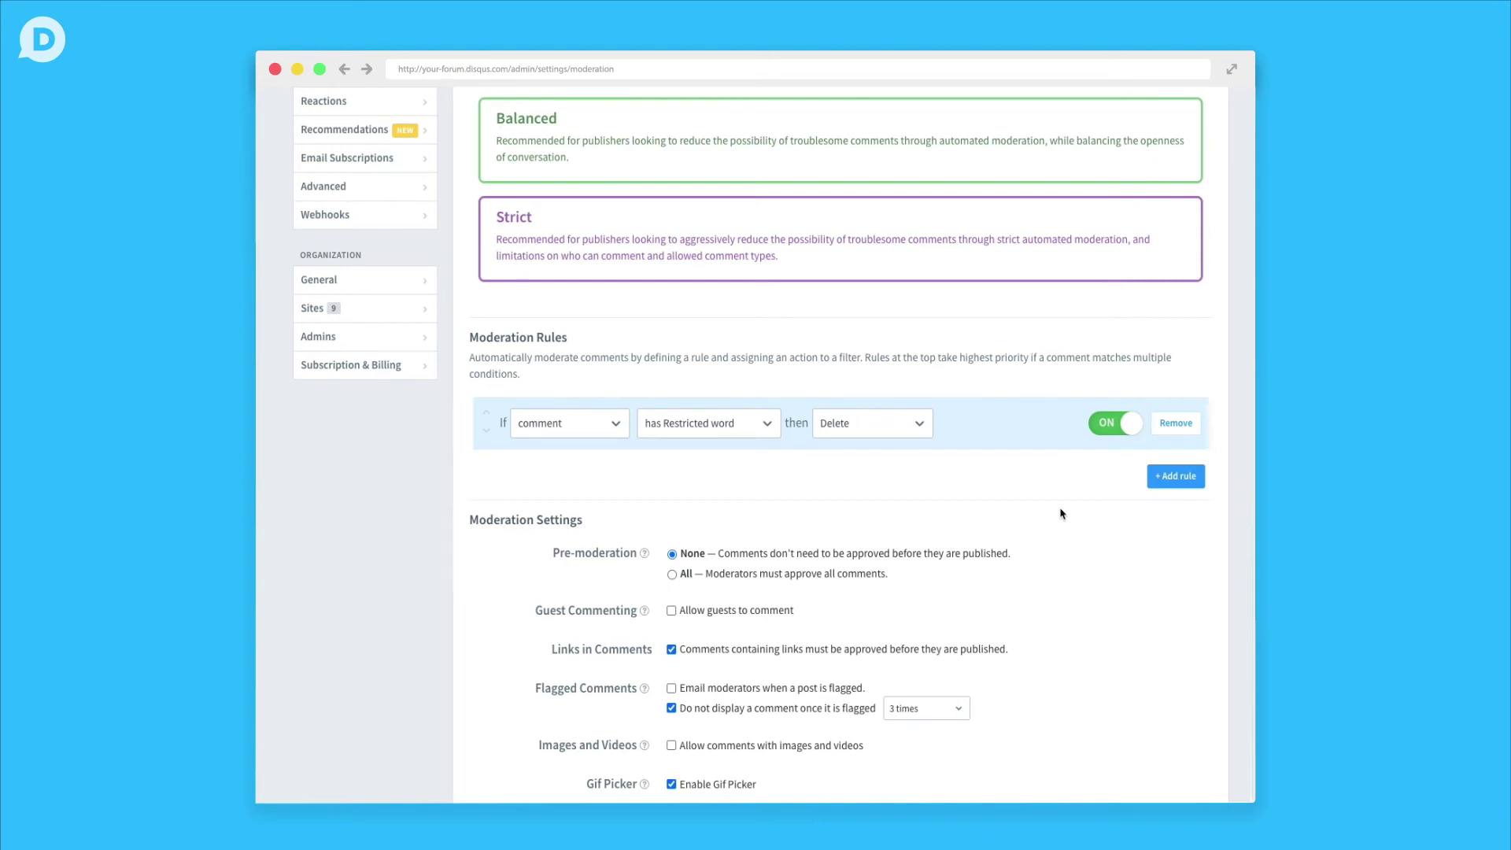
pyautogui.scroll(-1, 1061, 514)
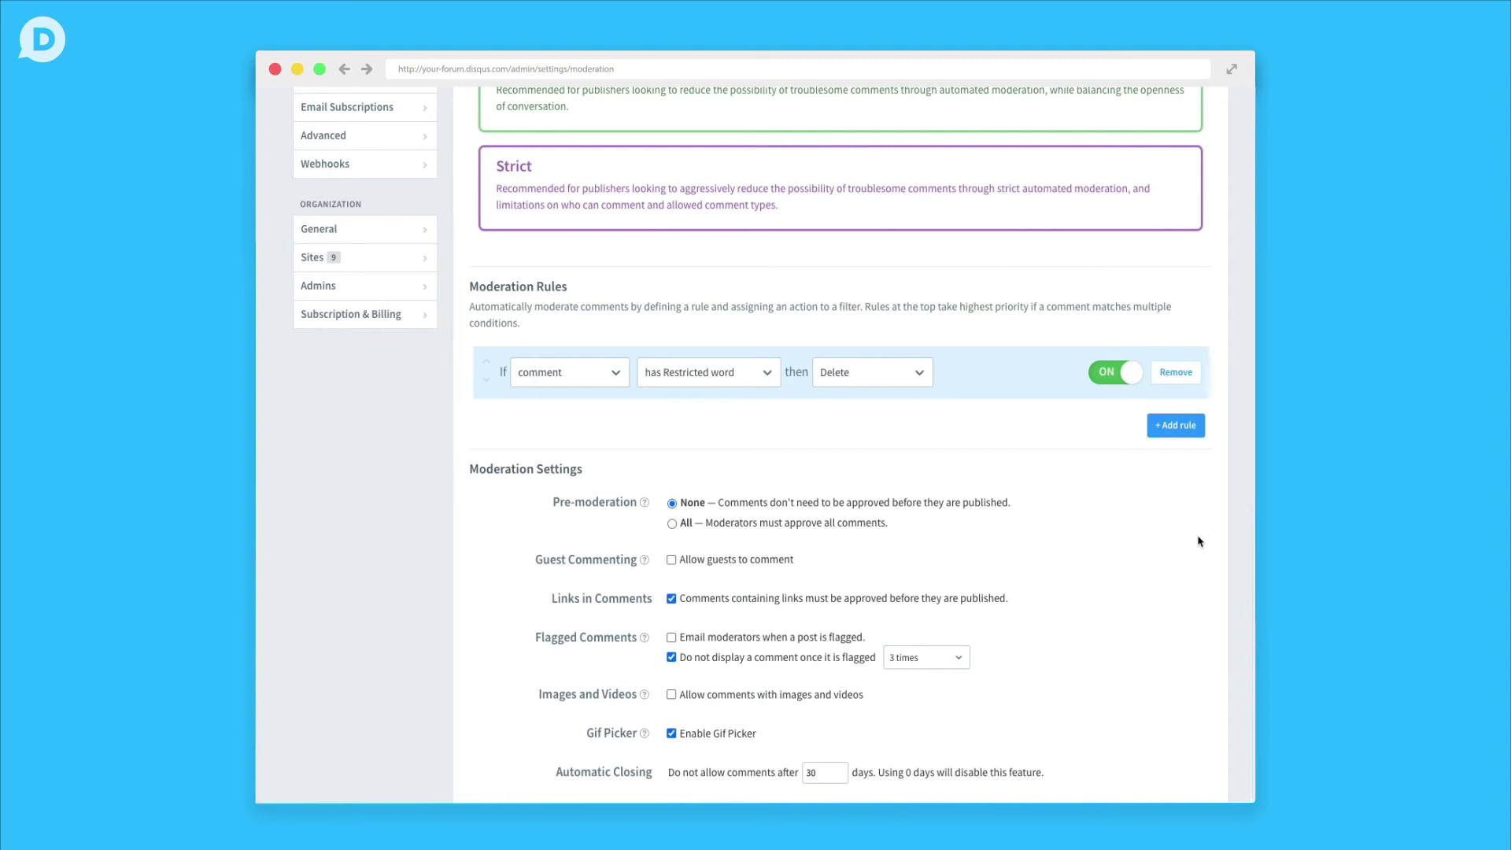
pyautogui.scroll(5, 1198, 541)
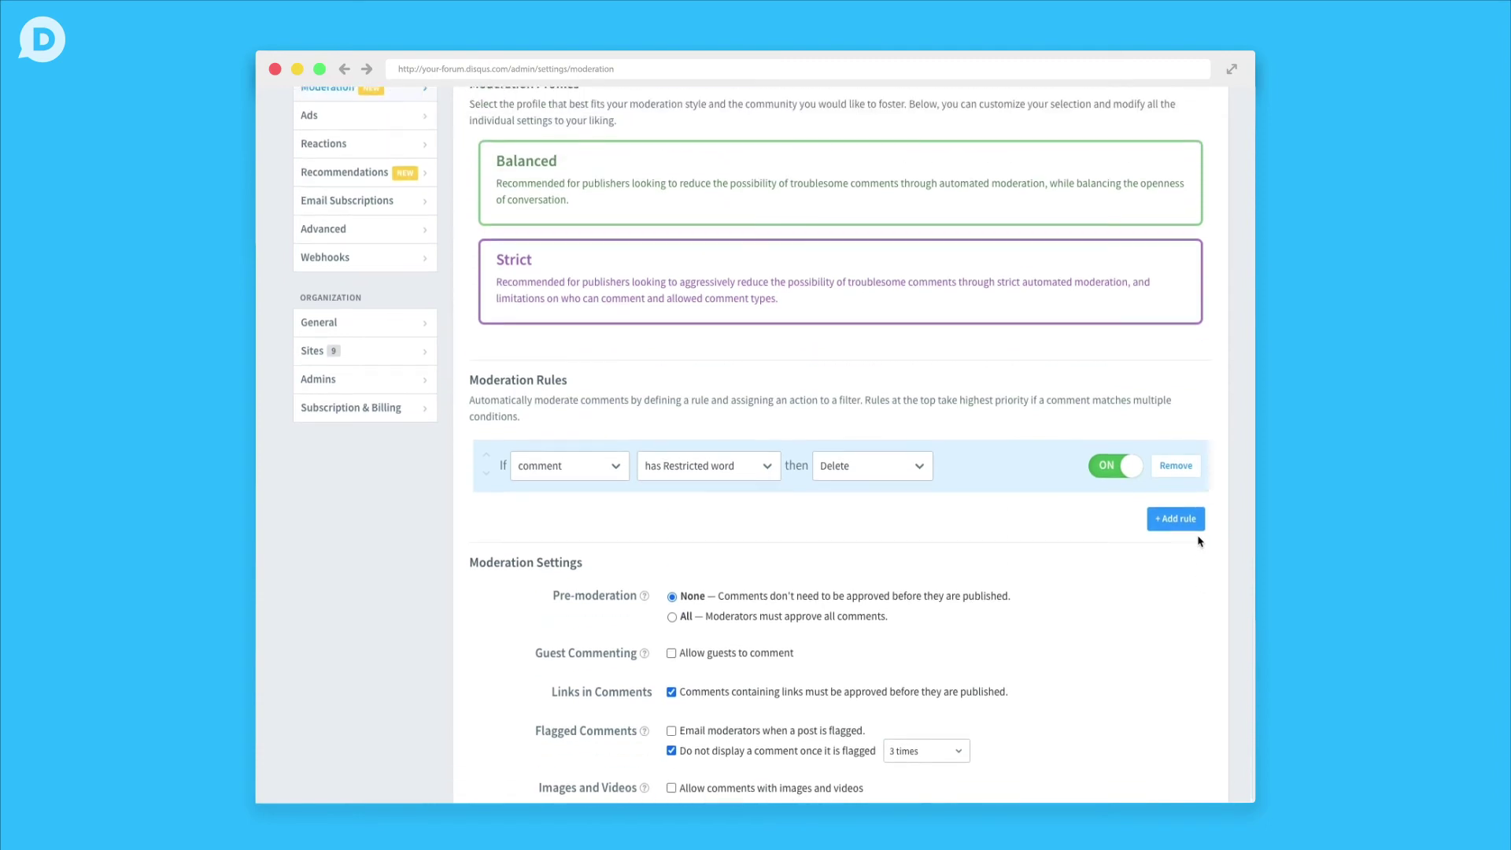
pyautogui.scroll(1, 1201, 510)
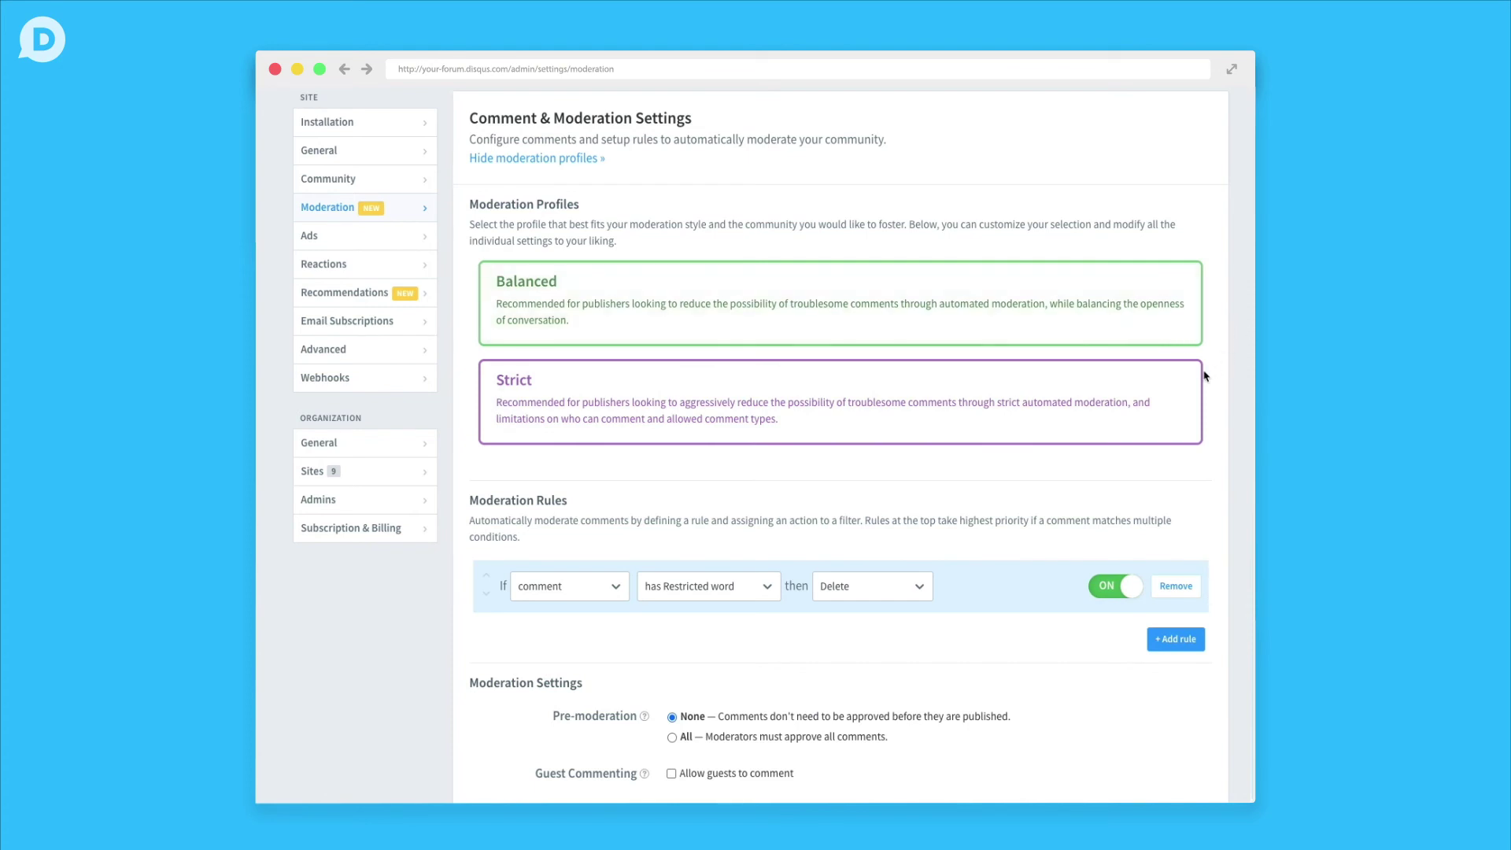
# - Apply the Strict profile and allow comments with images and videos
pyautogui.click(1177, 399)
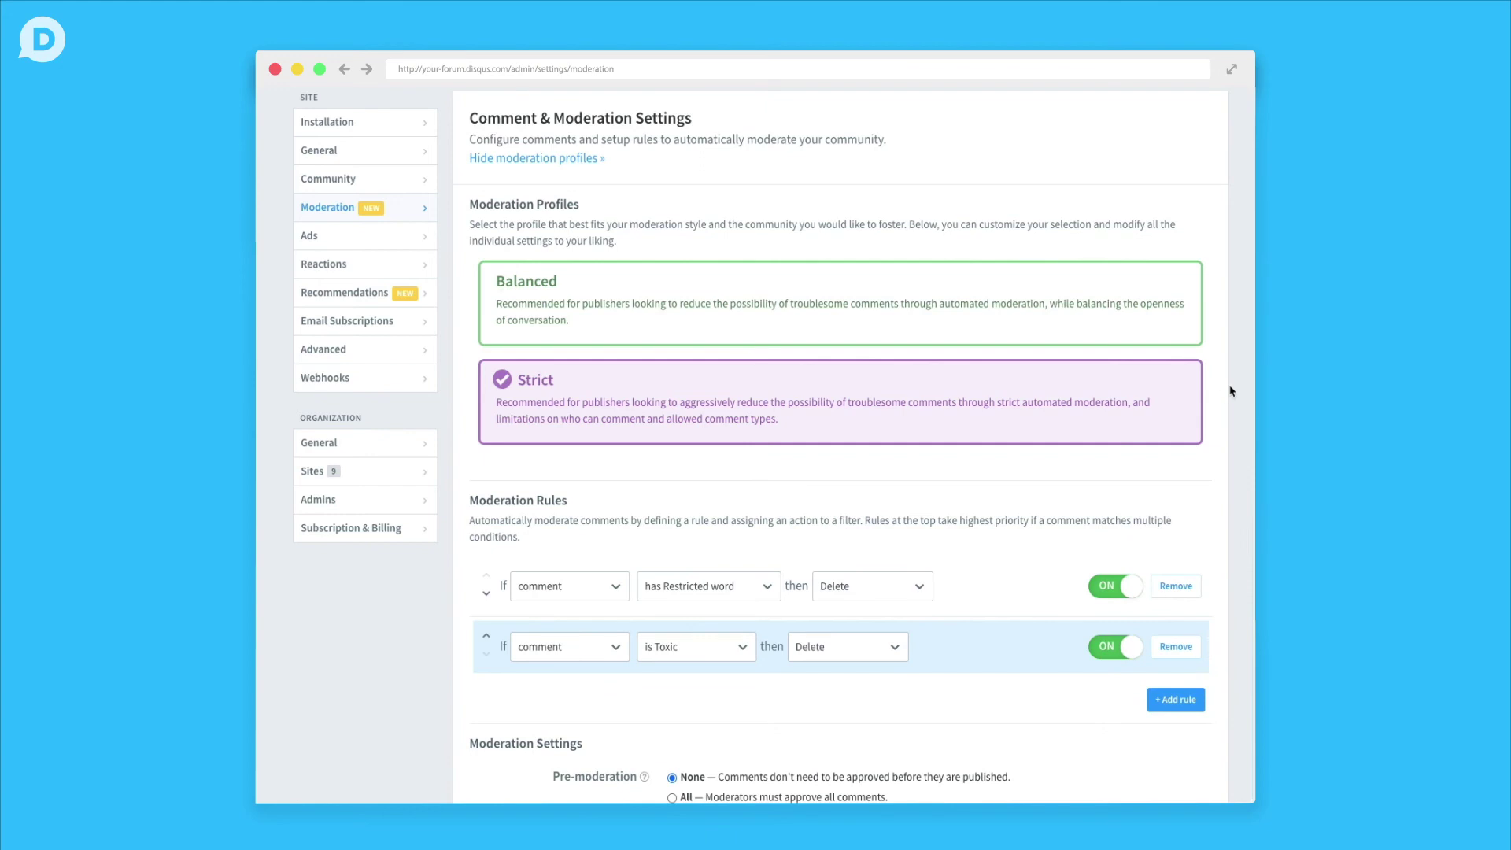
pyautogui.scroll(-3, 1232, 391)
pyautogui.scroll(-1, 1232, 391)
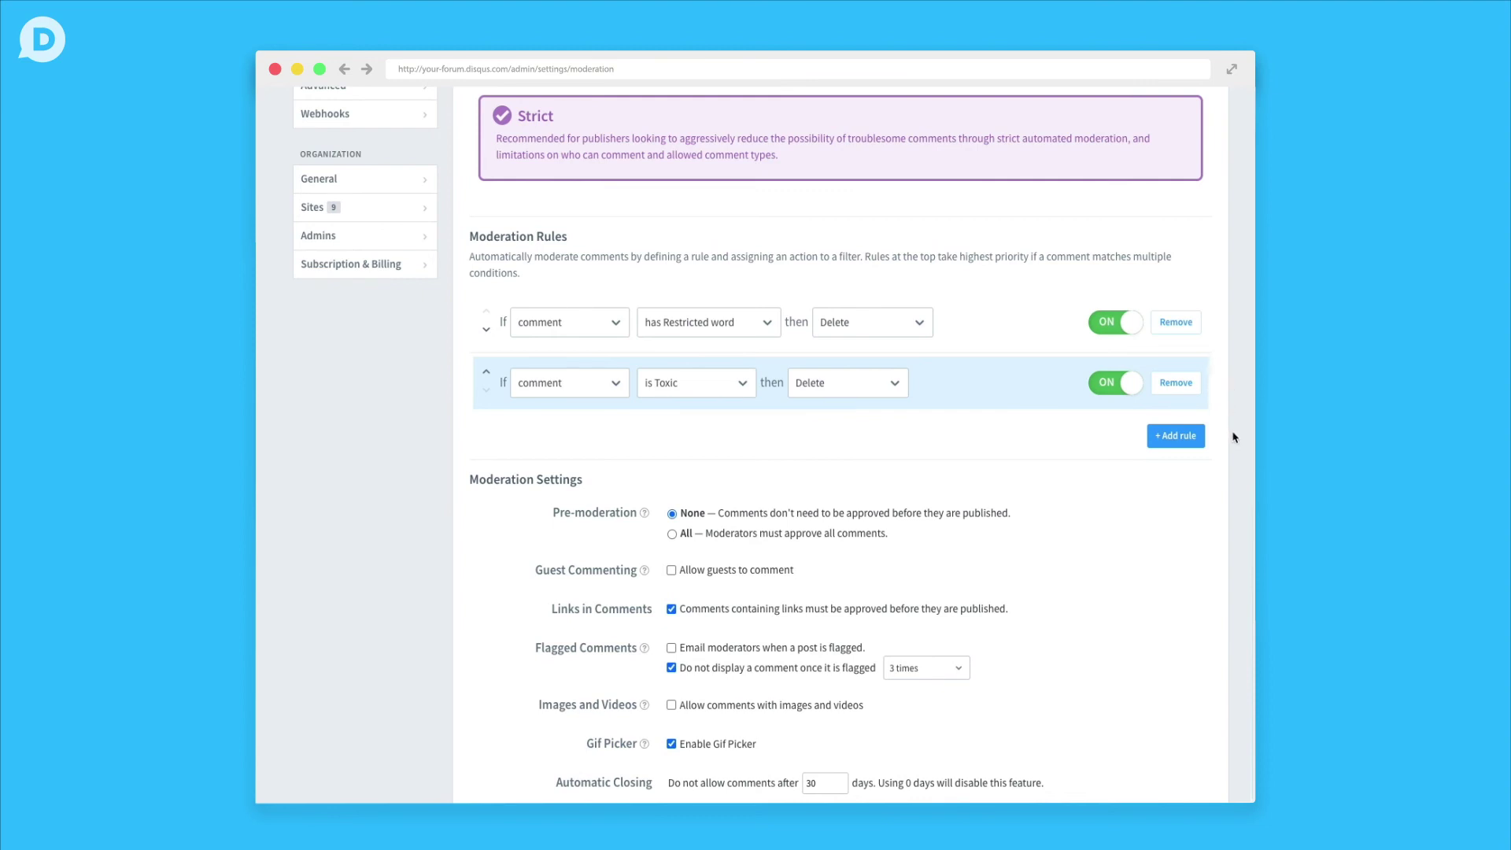
pyautogui.click(839, 708)
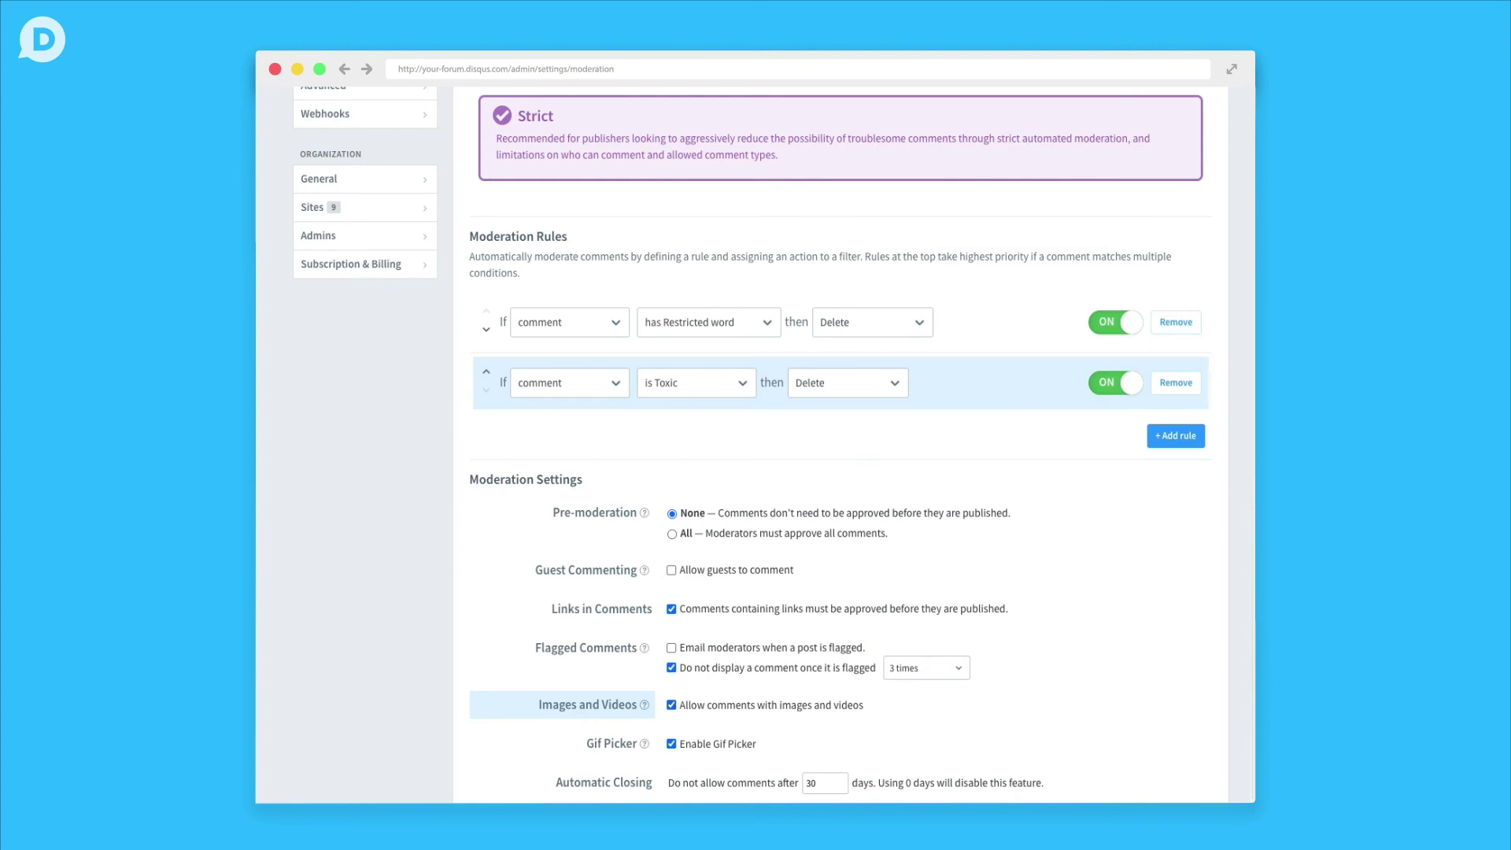
# - Switch the moderation profile from Strict to Balanced
pyautogui.scroll(3, 751, 445)
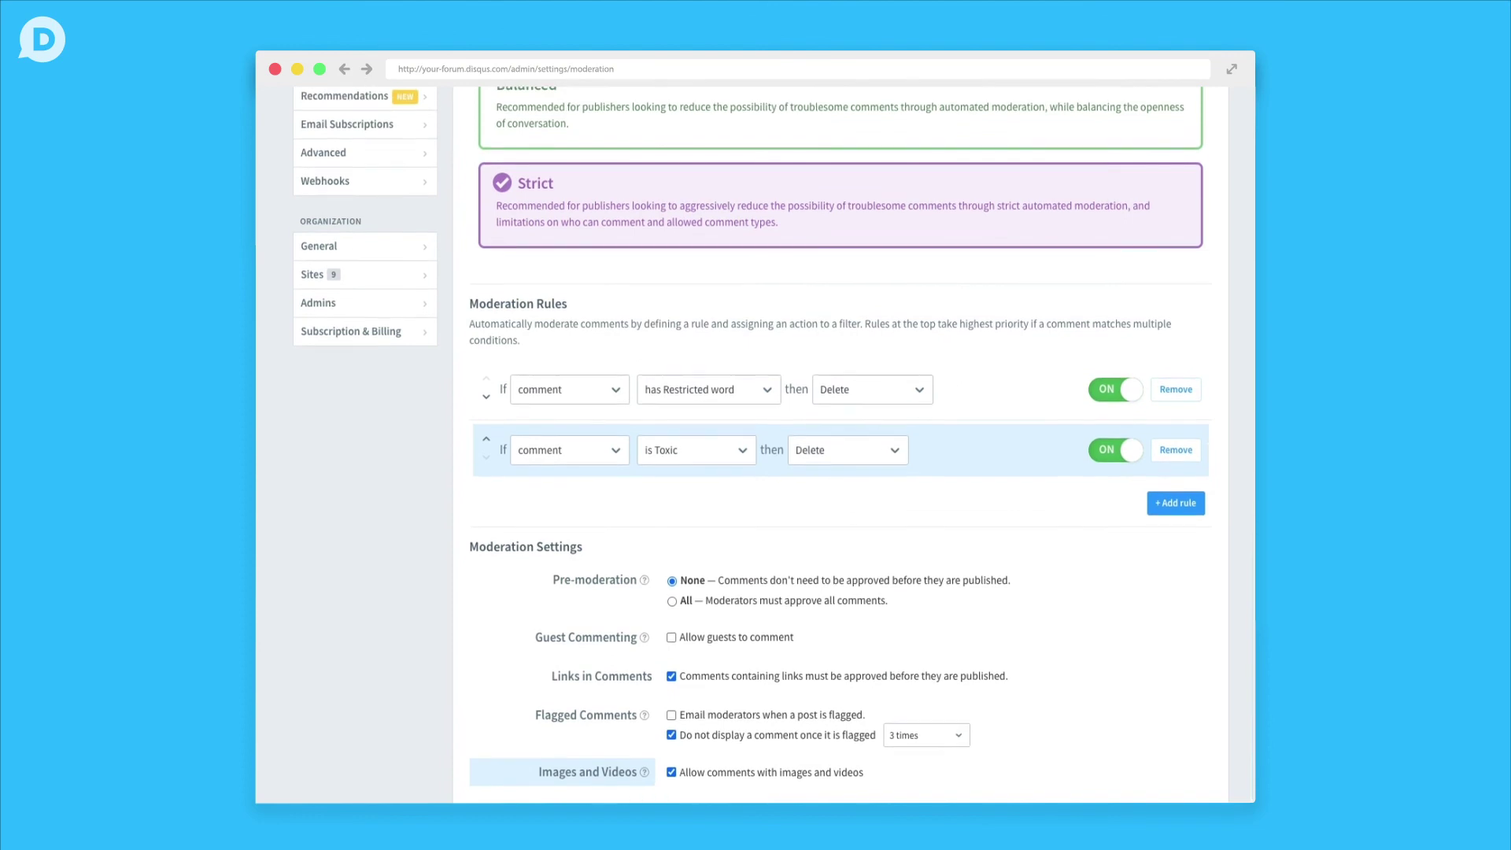
pyautogui.scroll(2, 751, 445)
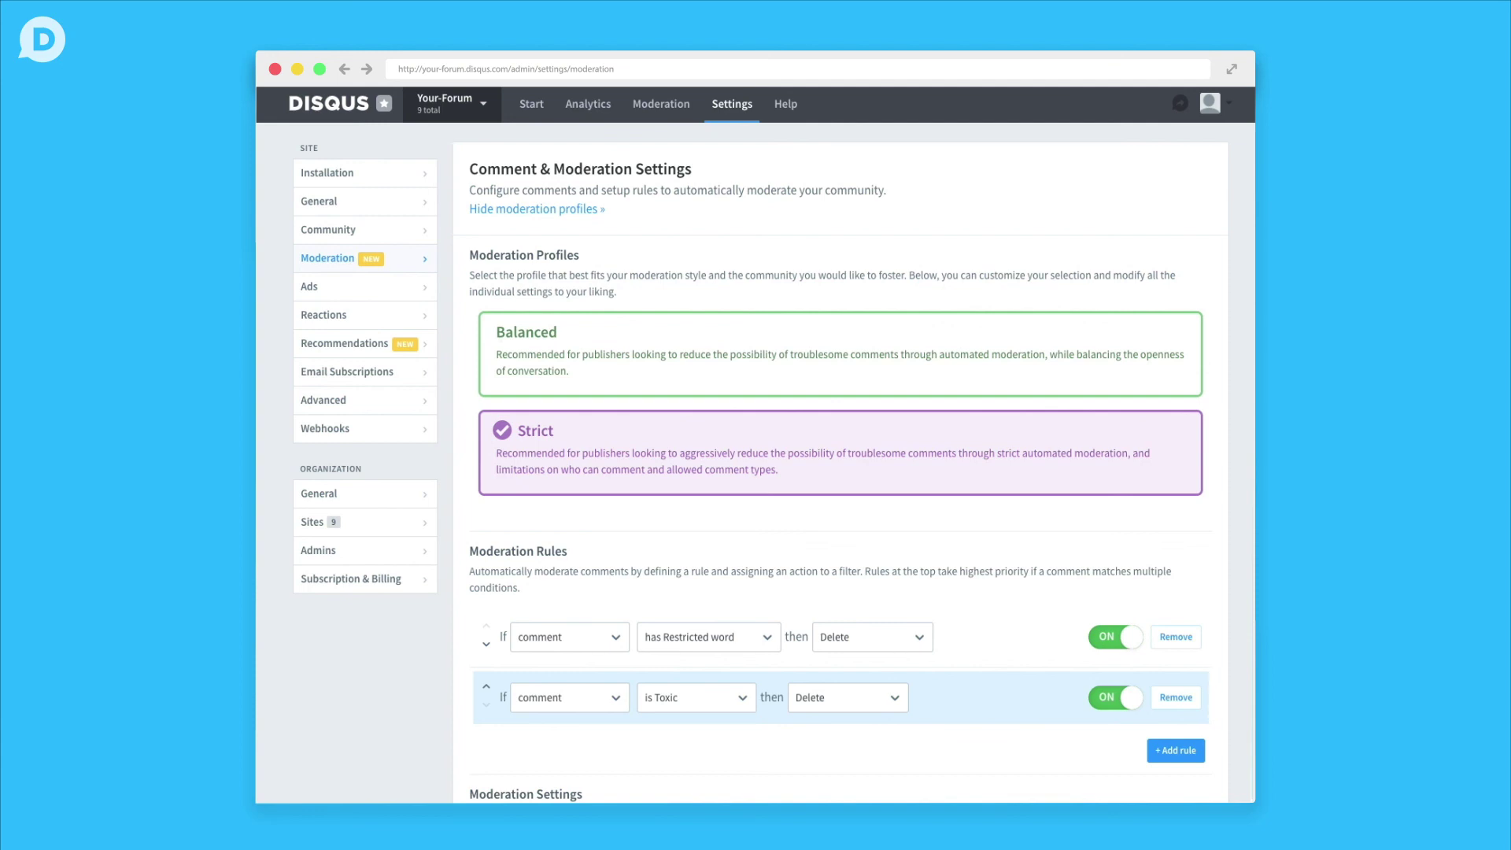
pyautogui.click(1172, 392)
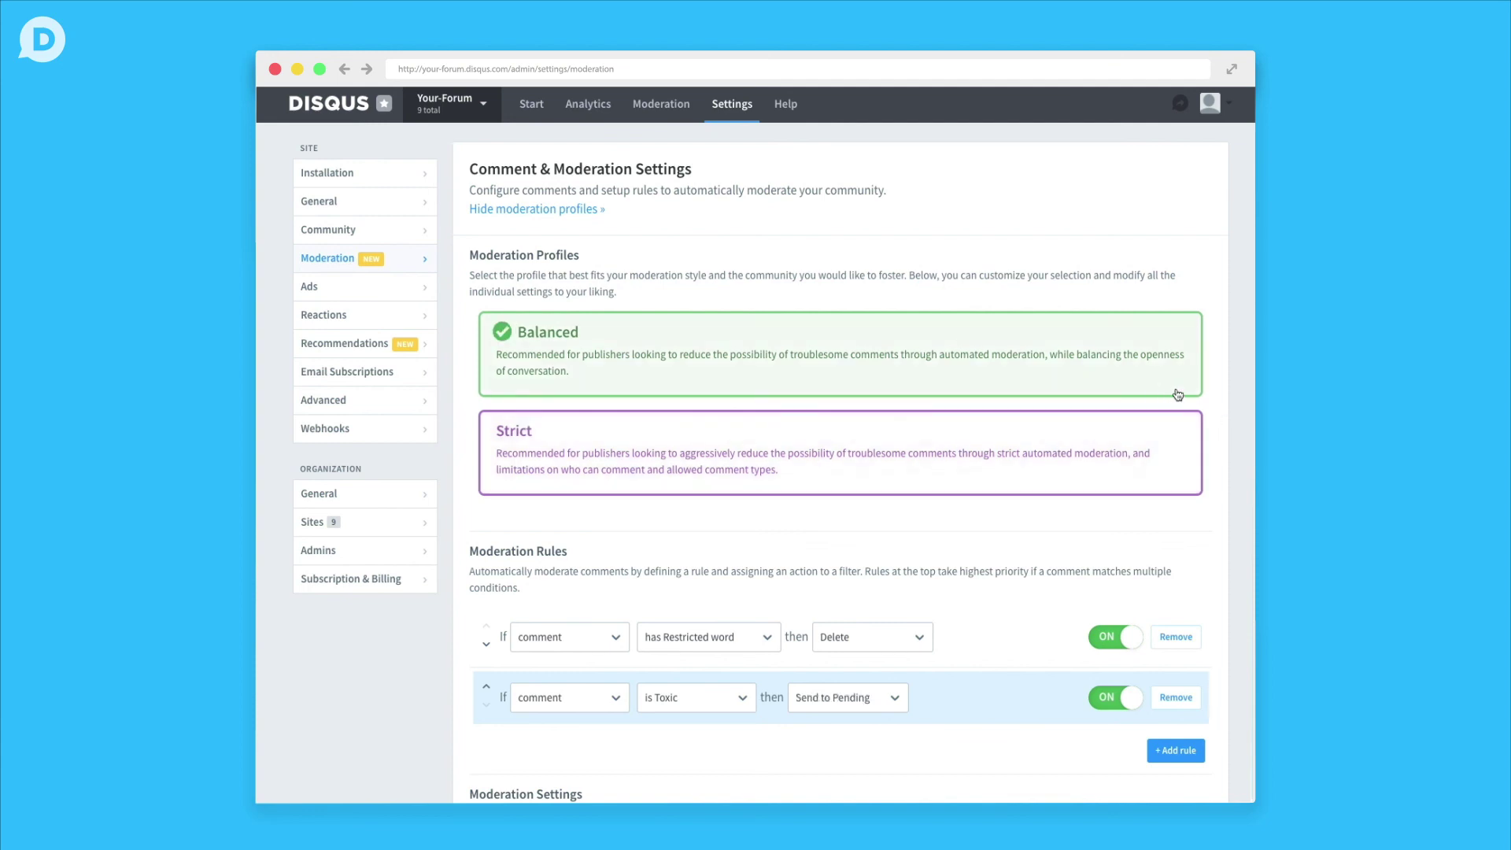